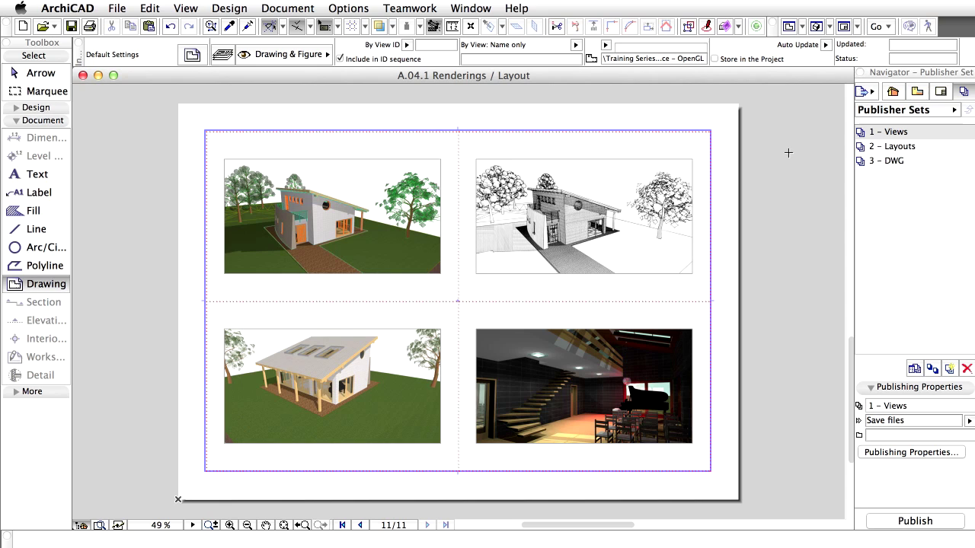
Switch the Navigator to the View Map listing the Training Series 03 views.
left_click(917, 93)
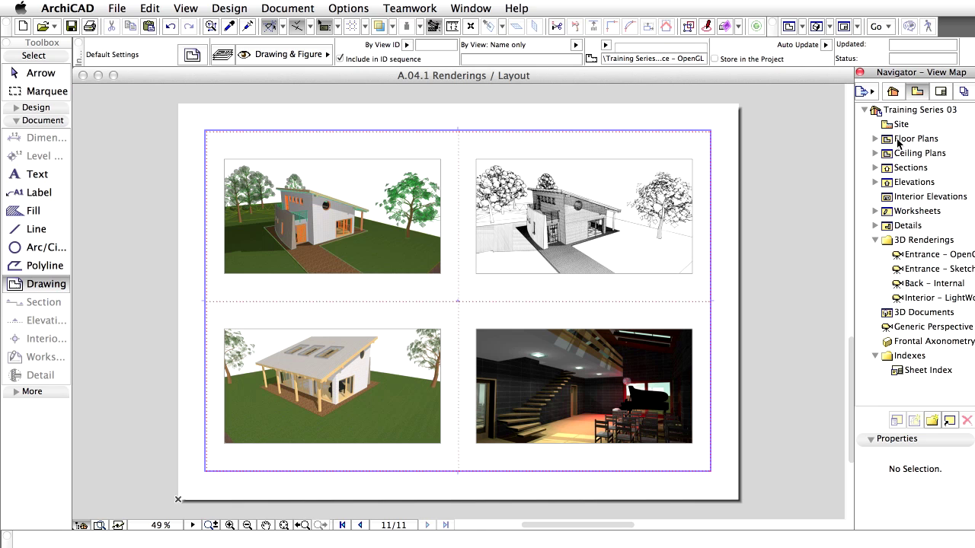
Open the Entrance – OpenGL view and start layer combination '11 IFC' from 04 Plans - Approval.
scroll(888, 254, "right", 2)
double_click(888, 255)
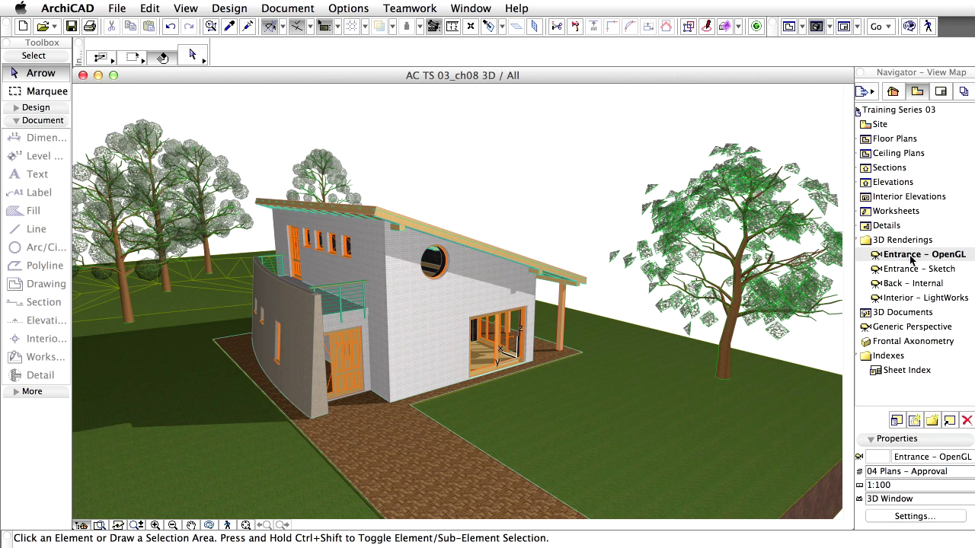
key("ctrl+l")
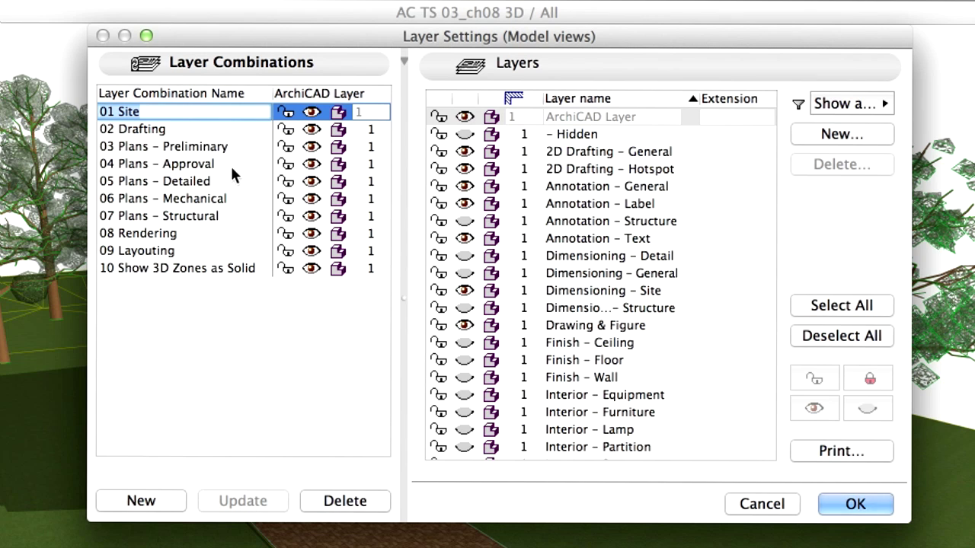
left_click(238, 165)
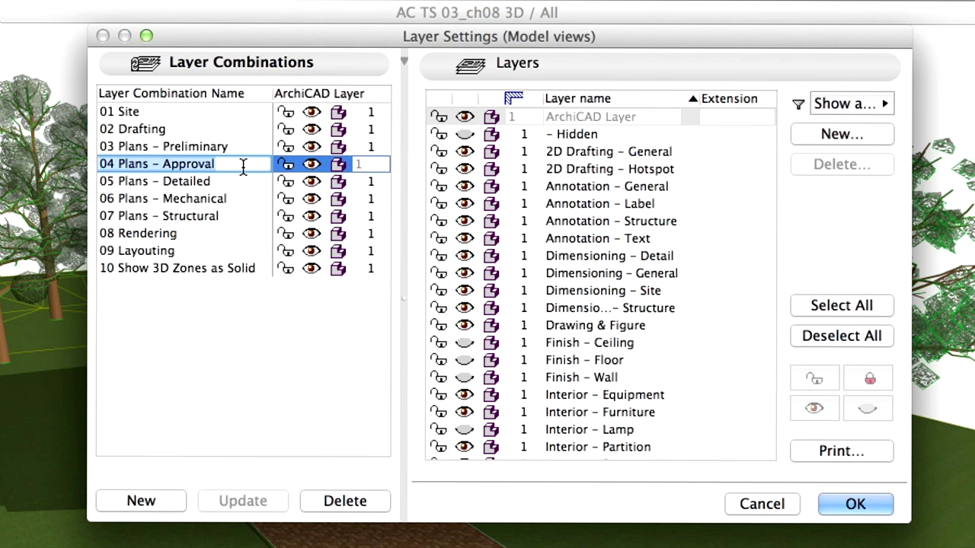
left_click(175, 503)
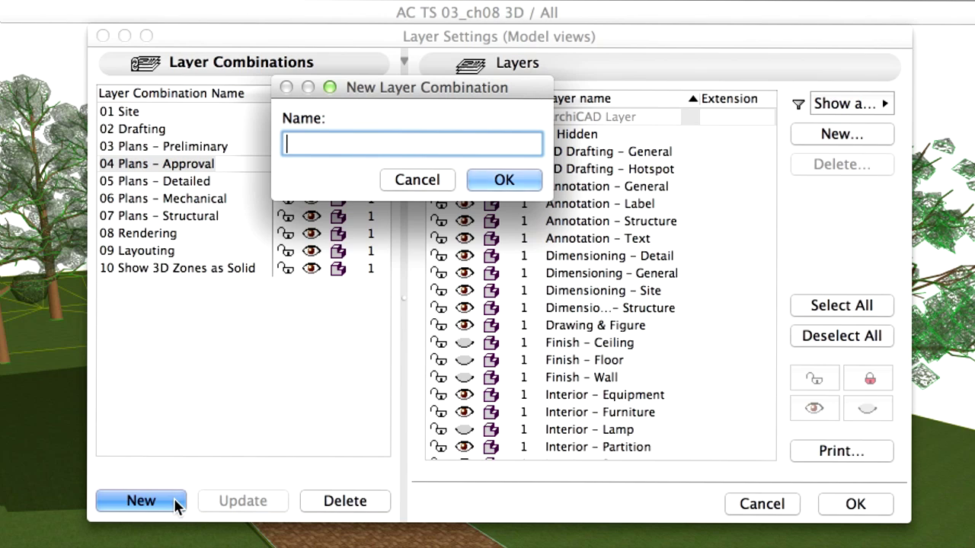
type("11 IFC")
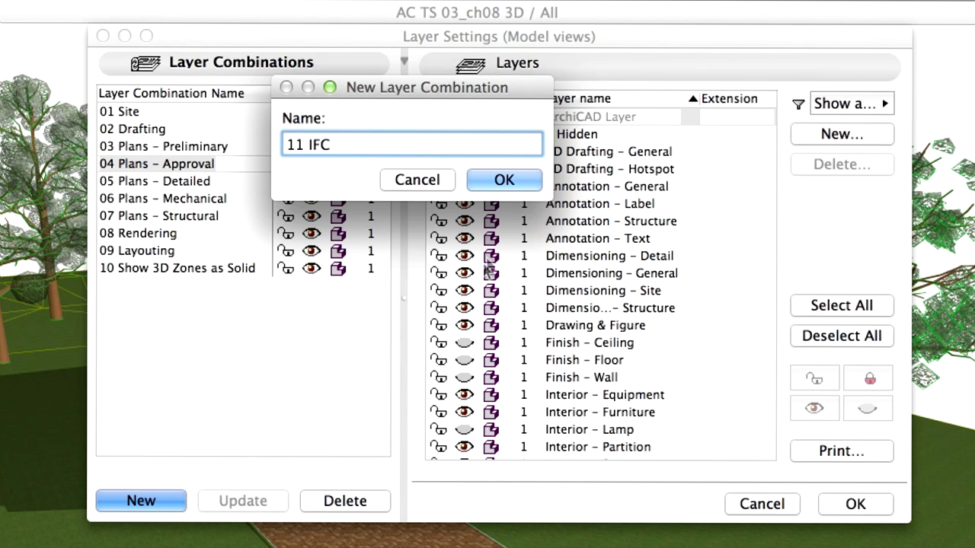
Create the 11 IFC combination and hide the Interior - Furniture and Interior - Equipment layers.
left_click(532, 184)
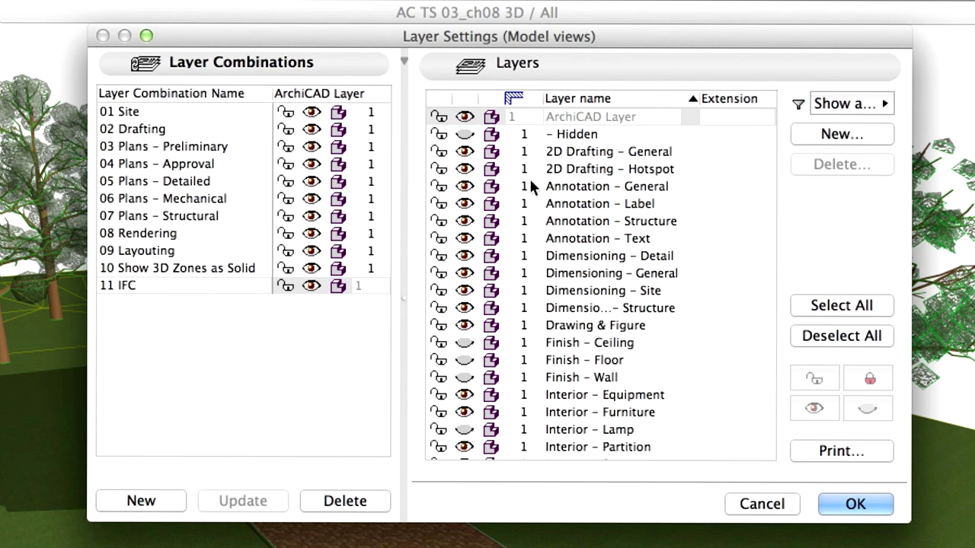
scroll(532, 183, "down", 1)
scroll(531, 183, "down", 2)
scroll(532, 183, "down", 3)
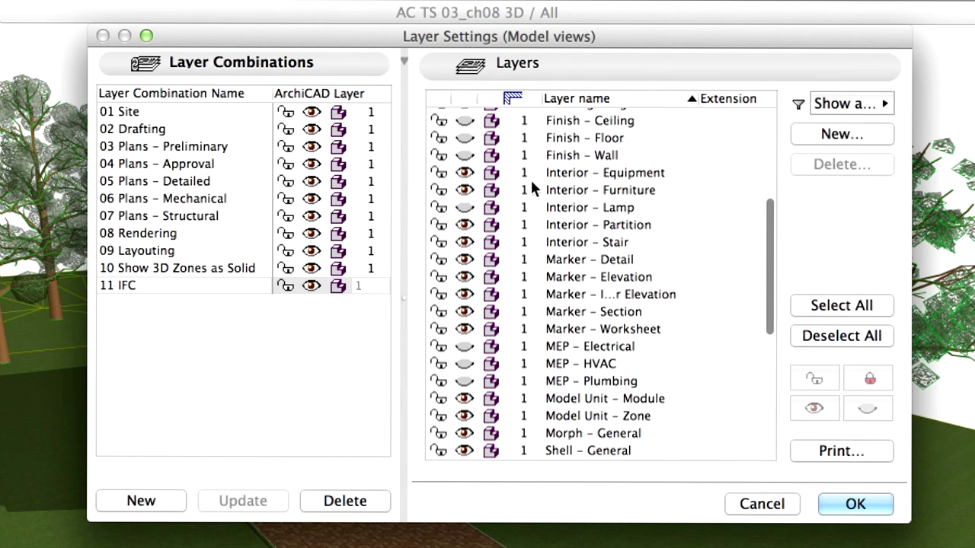
left_click(468, 188)
left_click(466, 173)
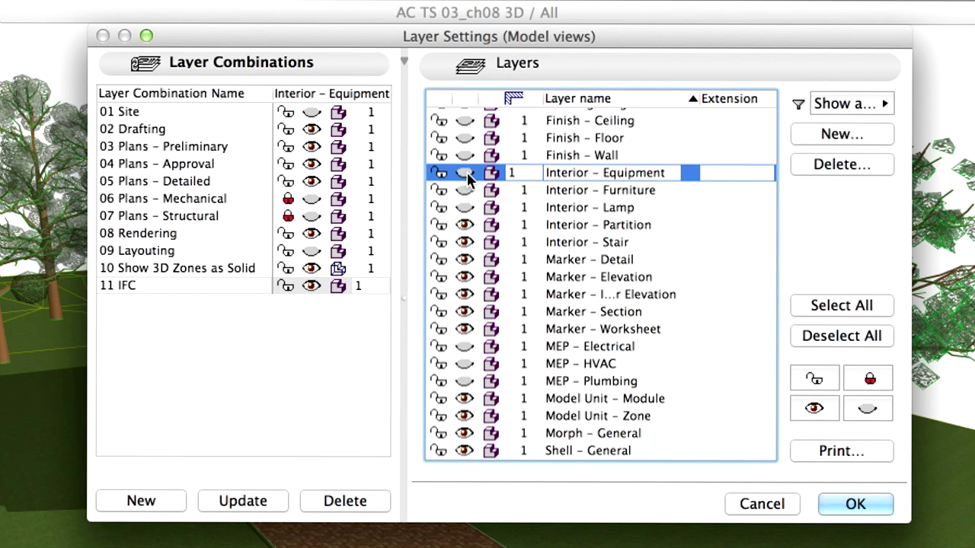
Hide the Site & Landscape - General and Terrain layers and update 11 IFC.
scroll(467, 176, "down", 5)
scroll(571, 152, "down", 3)
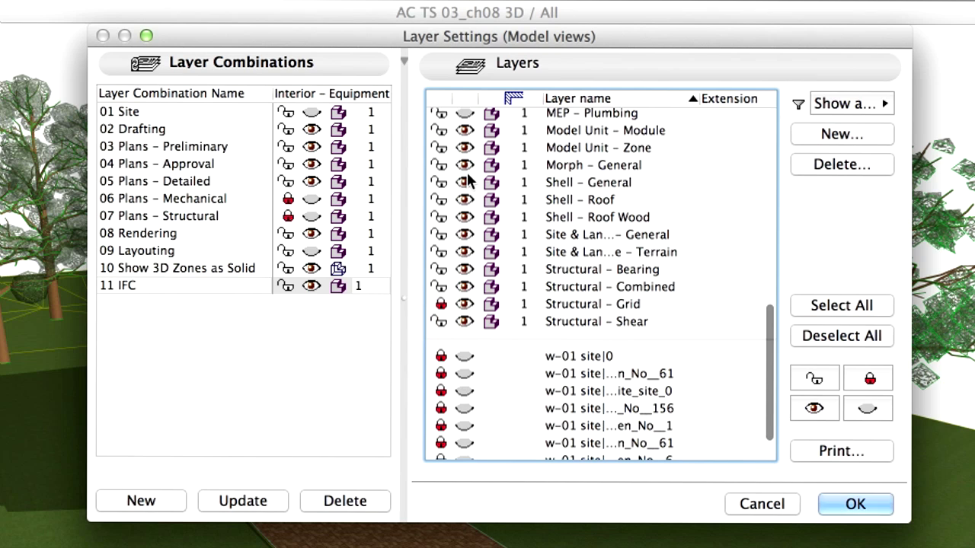
left_click_drag(687, 99, 734, 99)
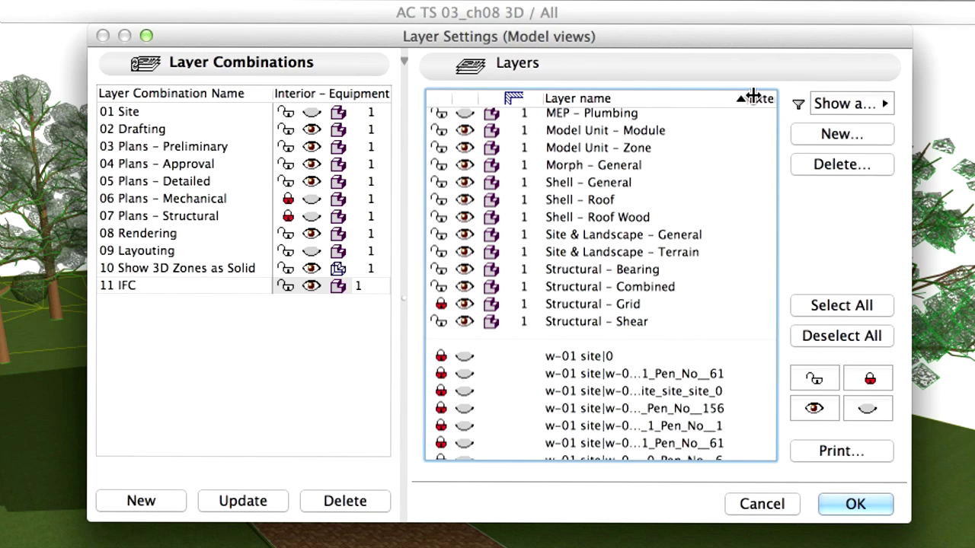
left_click(465, 235)
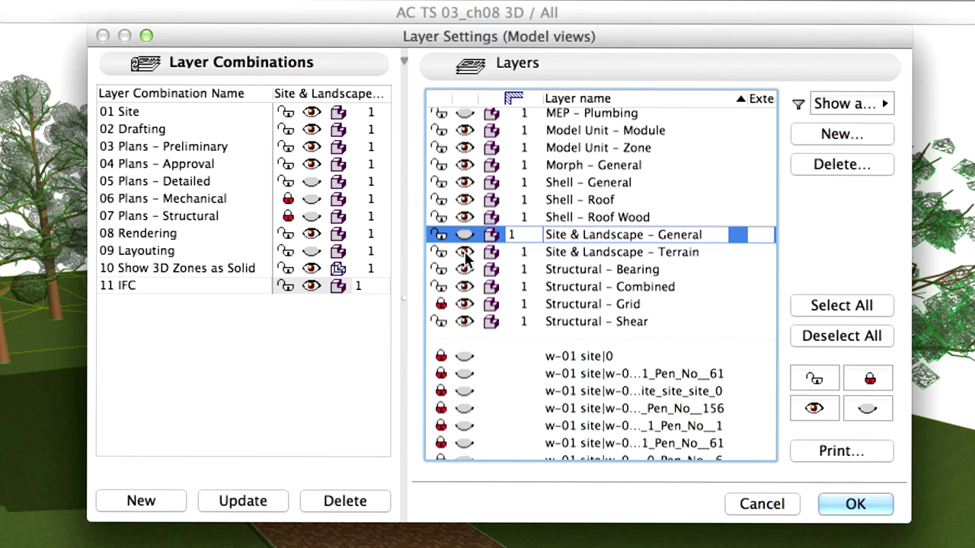
left_click(465, 254)
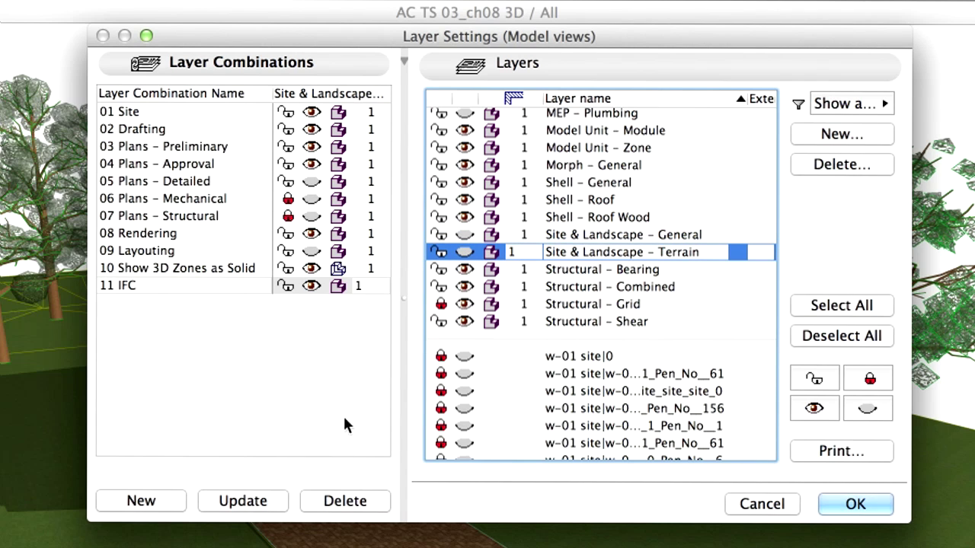
left_click(273, 502)
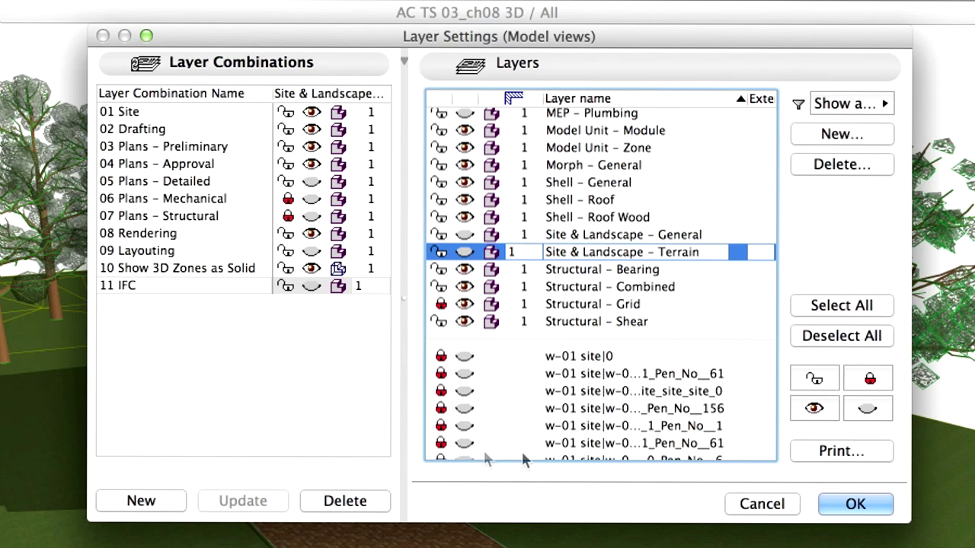
Apply the layer settings and set Partial Structure Display to Core of Load-Bearing Elements Only.
left_click(883, 505)
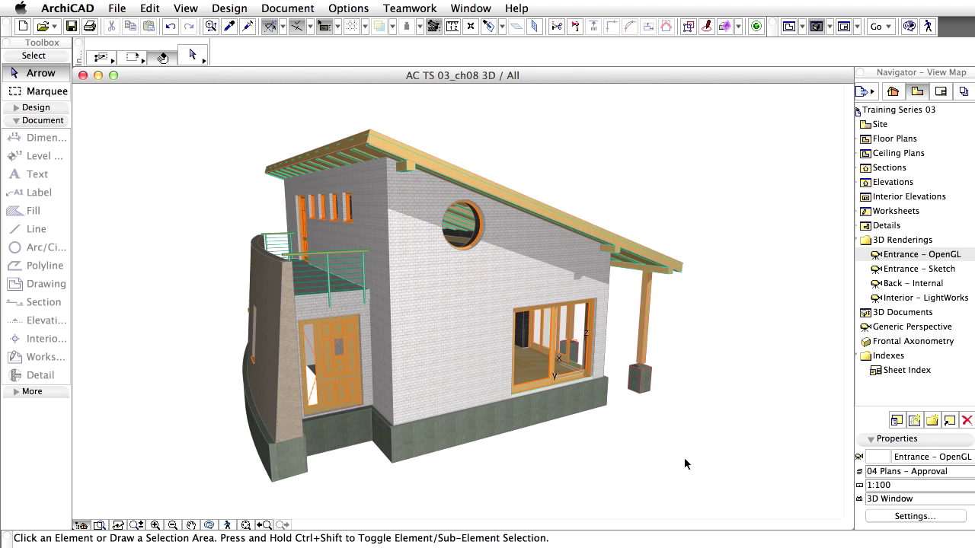
left_click(966, 257)
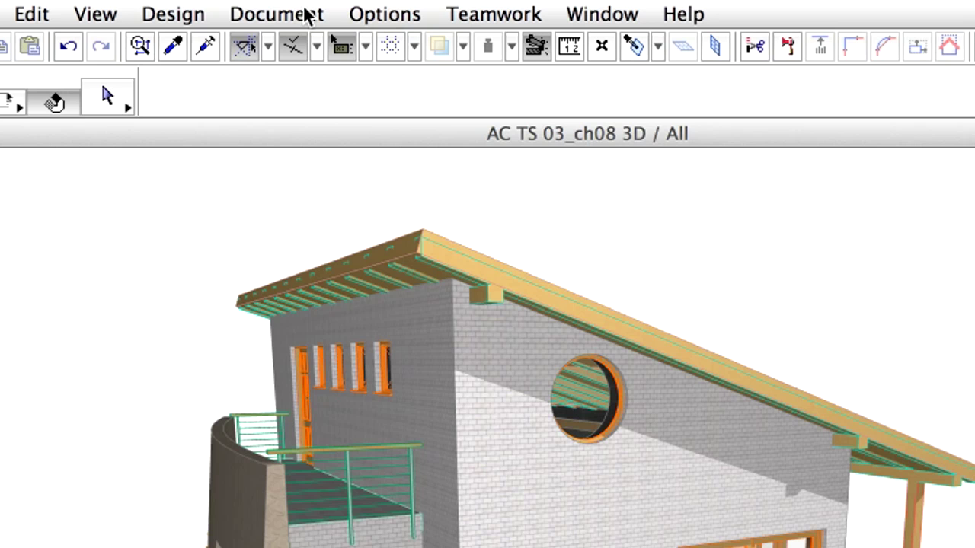
left_click(280, 9)
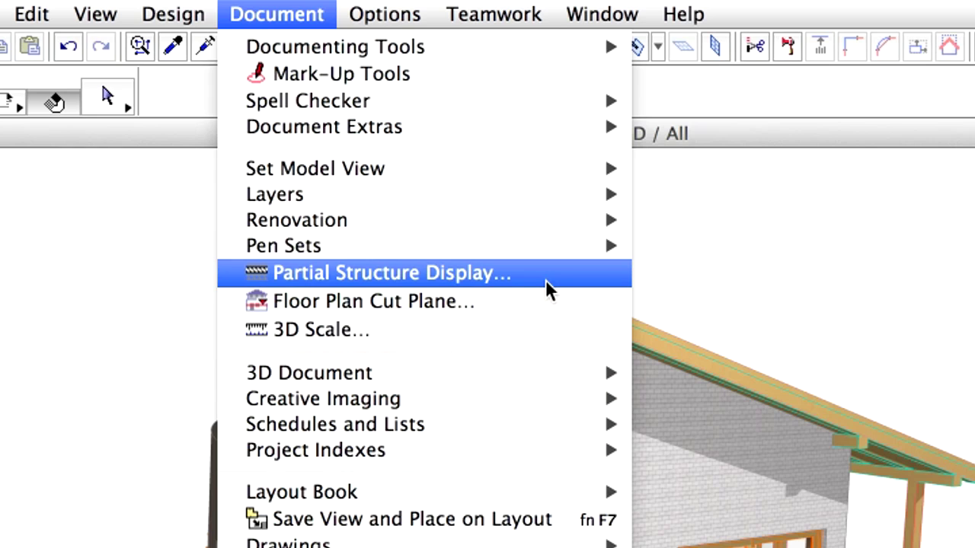
left_click(545, 279)
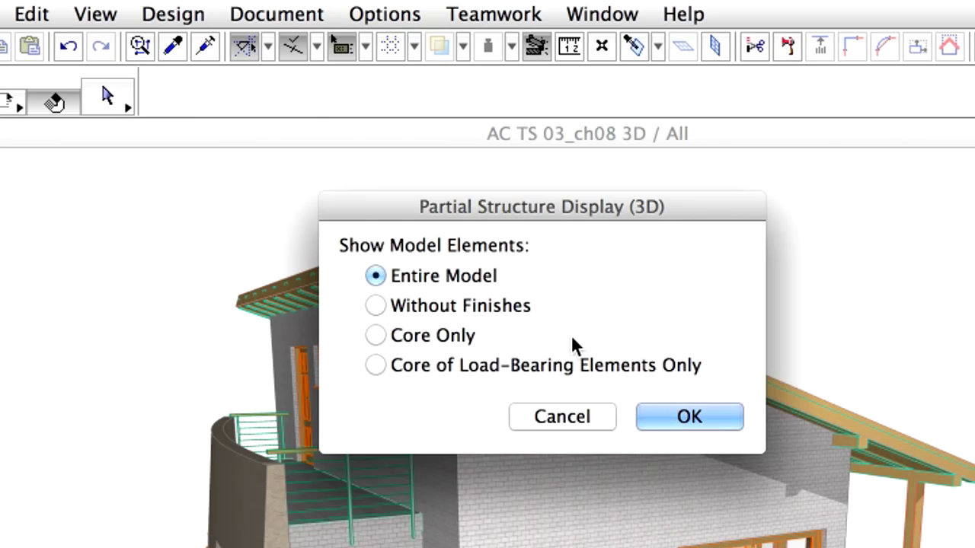
left_click(374, 365)
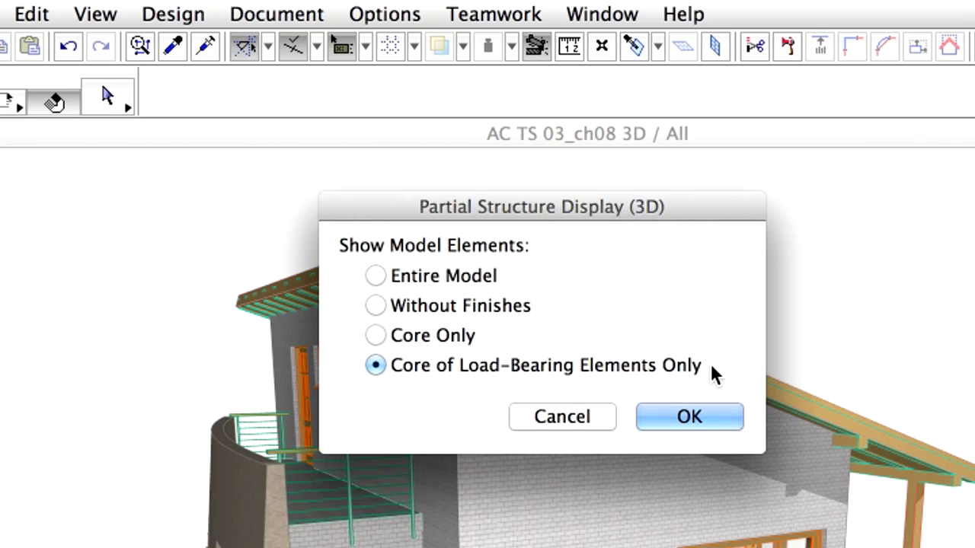
left_click(730, 421)
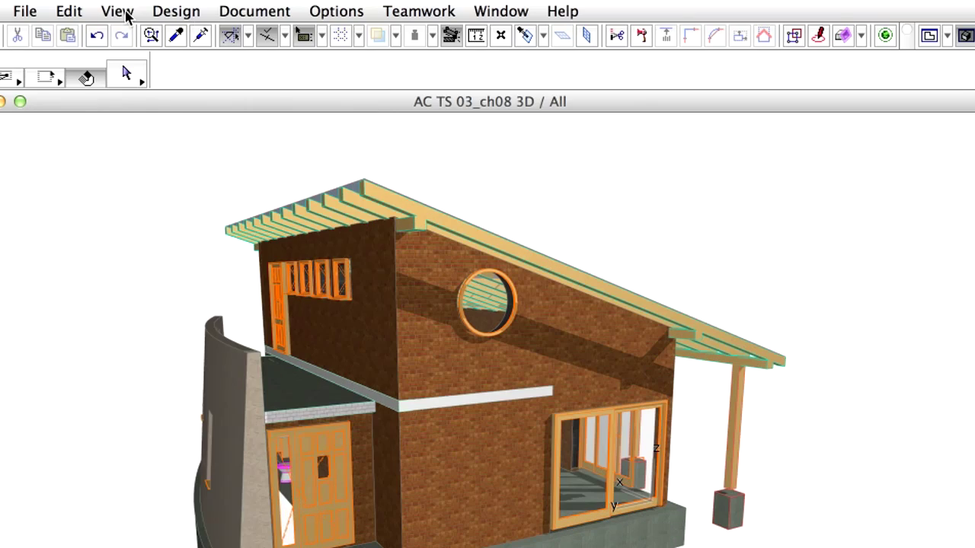
Exclude windows, doors, skylights and roofs from the element types shown in 3D.
left_click(126, 14)
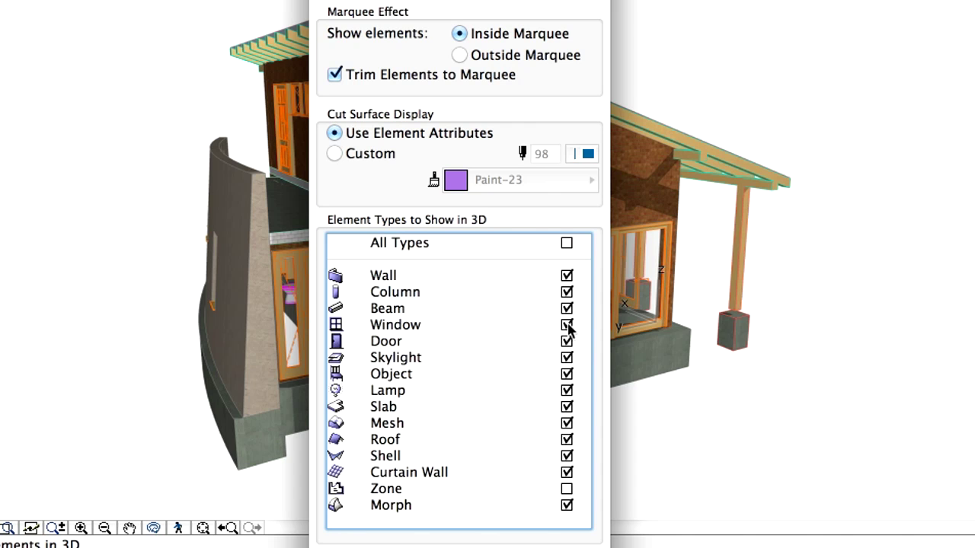
left_click(567, 324)
left_click(567, 342)
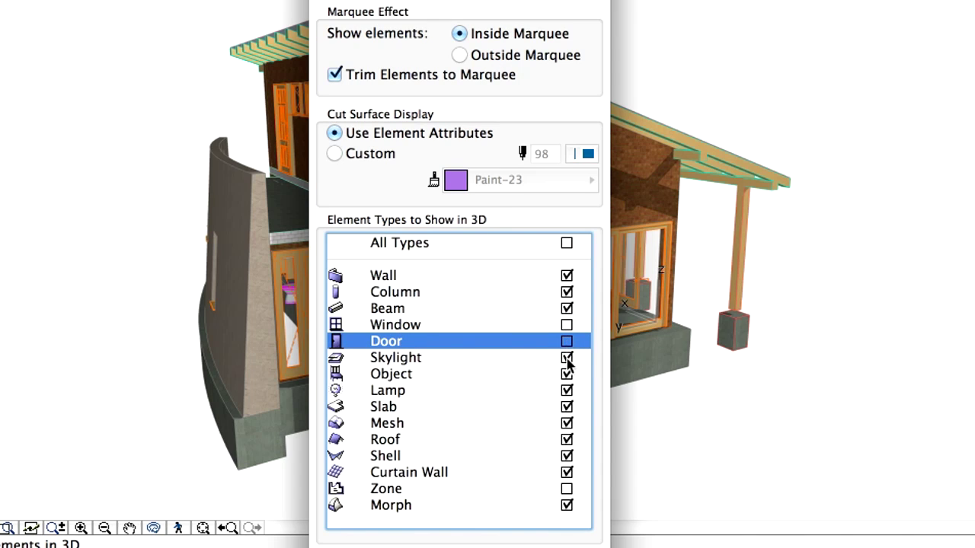
left_click(566, 358)
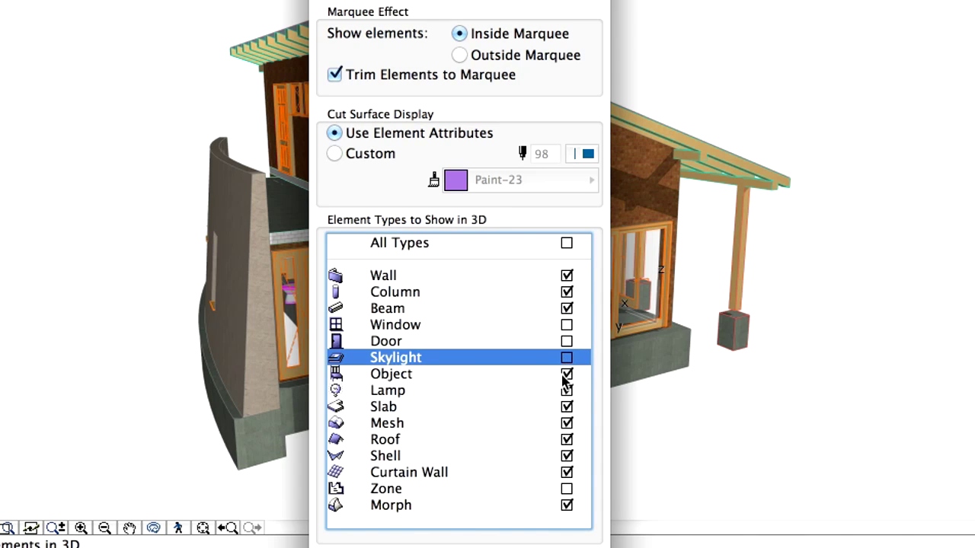
left_click(567, 442)
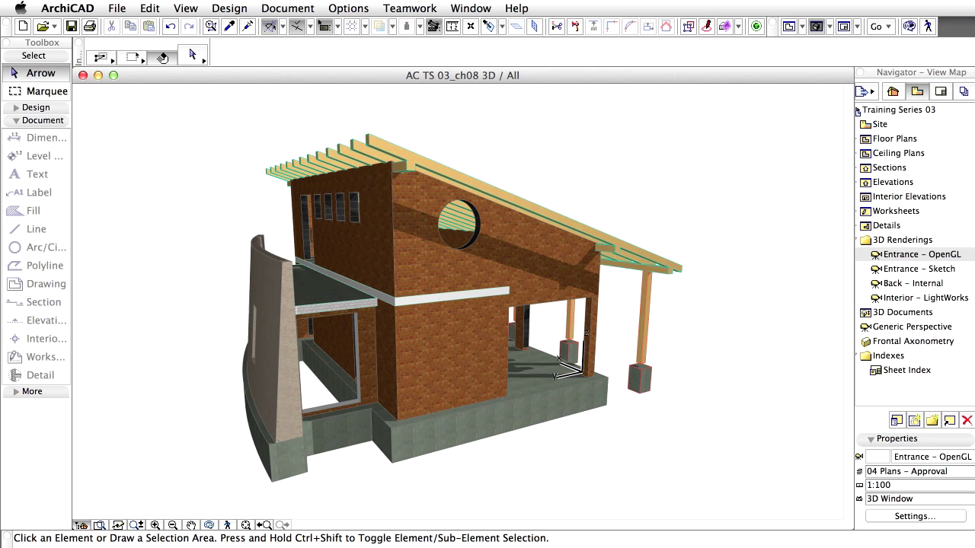
Orbit the 3D model to look down onto the structural shell's floor slab.
key("o")
mouse_move(678, 377)
left_mouse_down()
mouse_move(716, 394)
mouse_move(618, 412)
left_mouse_up()
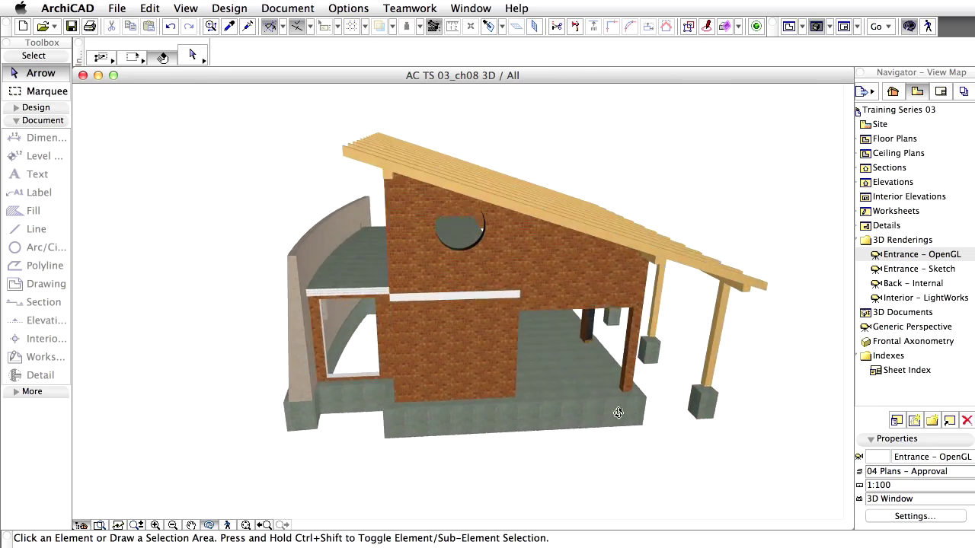
scroll(618, 412, "up", 5)
scroll(166, 348, "up", 5)
scroll(449, 349, "up", 5)
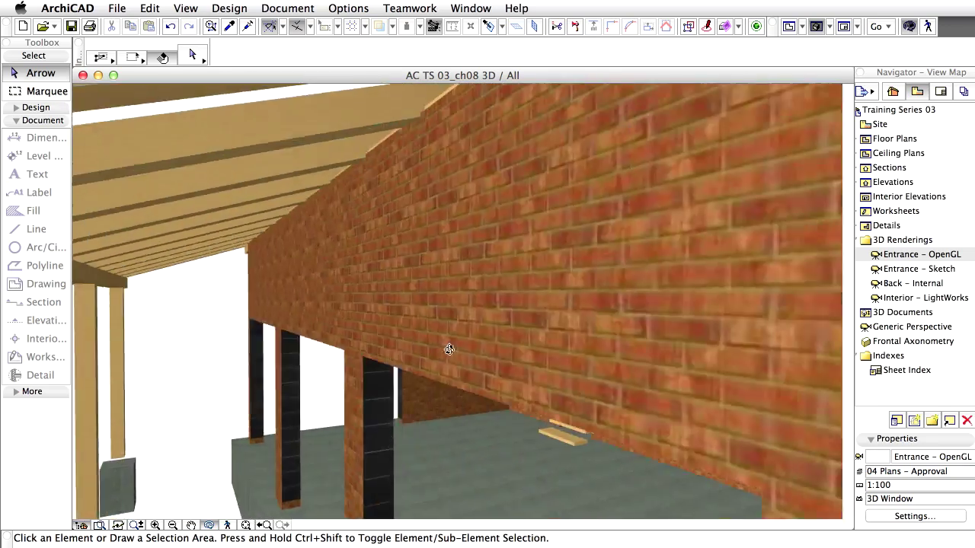
scroll(449, 349, "down", 3)
scroll(449, 349, "down", 2)
scroll(449, 348, "down", 2)
scroll(468, 355, "down", 2)
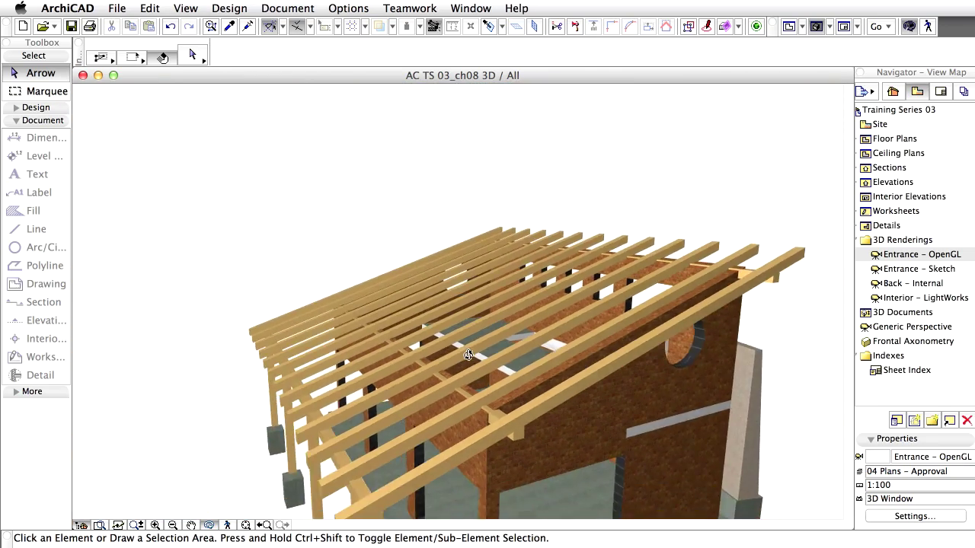
left_click_drag(469, 355, 677, 437)
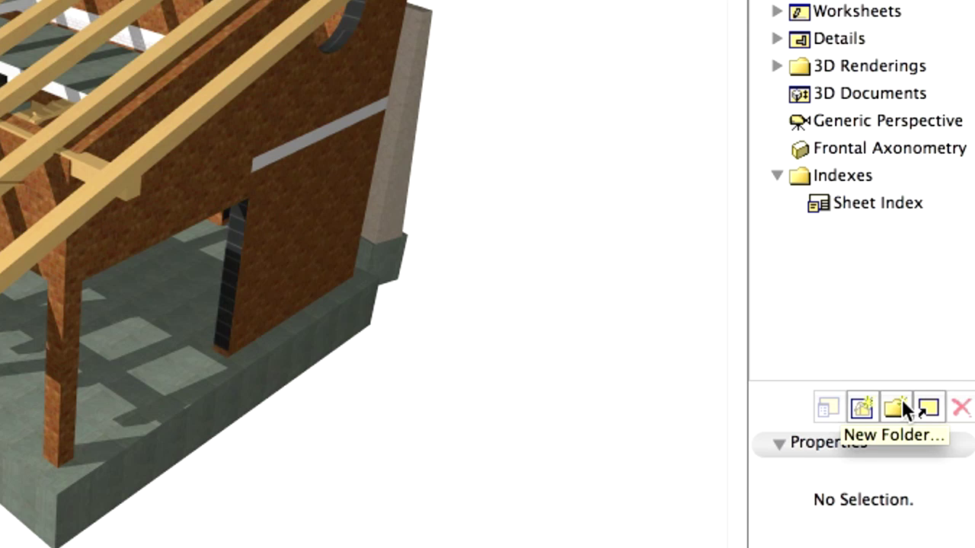
Enter 'IFC' as the name for a new View Map folder.
left_click(898, 408)
type("IFC")
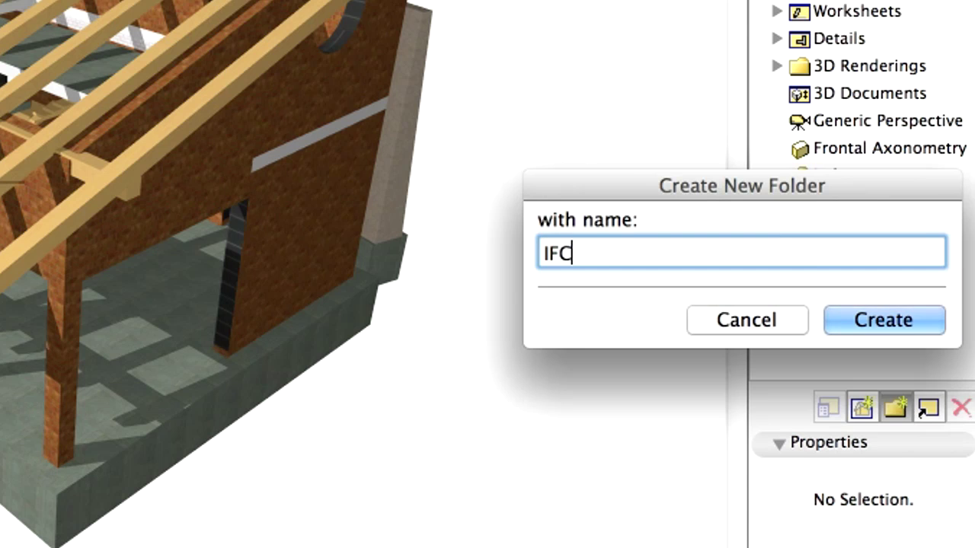
left_click(906, 323)
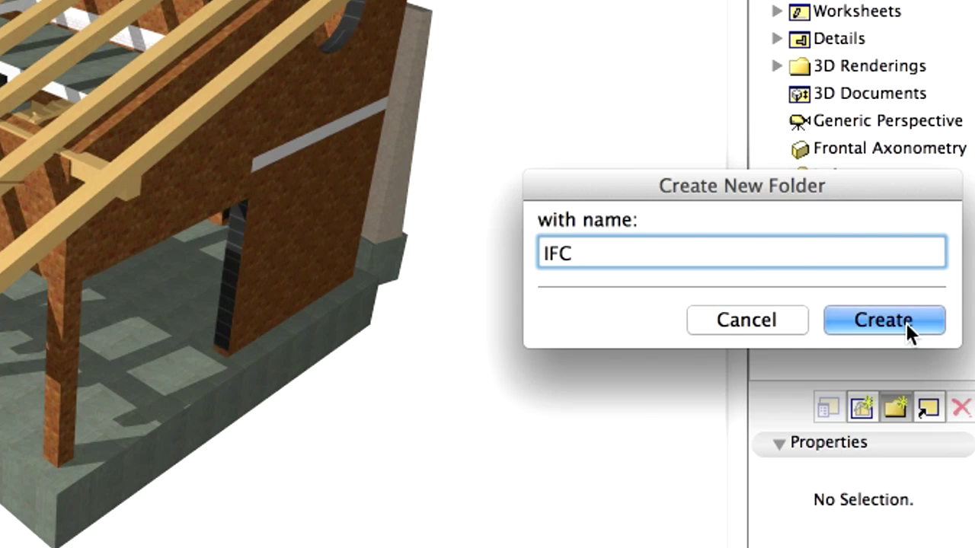
Create the IFC folder and save the current 3D view inside it as 'IFC'.
left_click(909, 324)
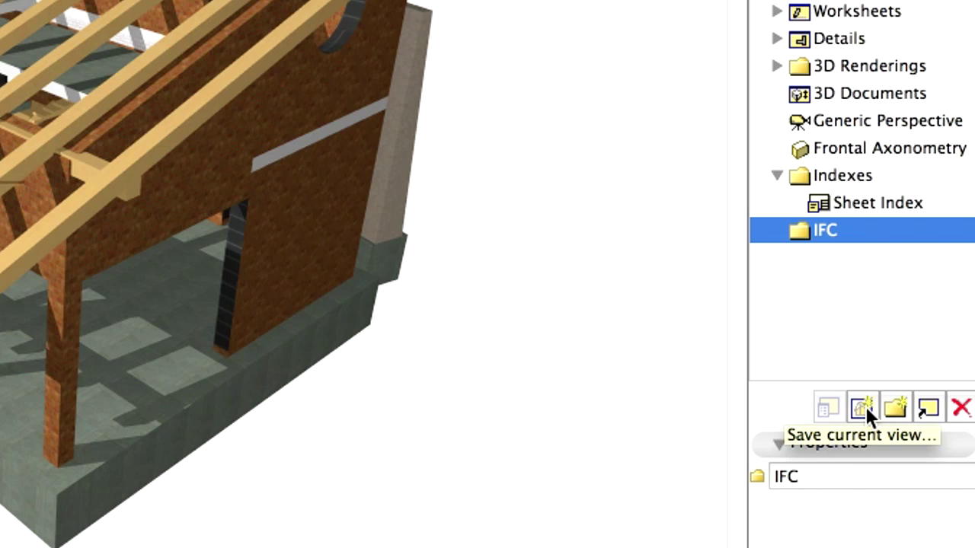
left_click(864, 412)
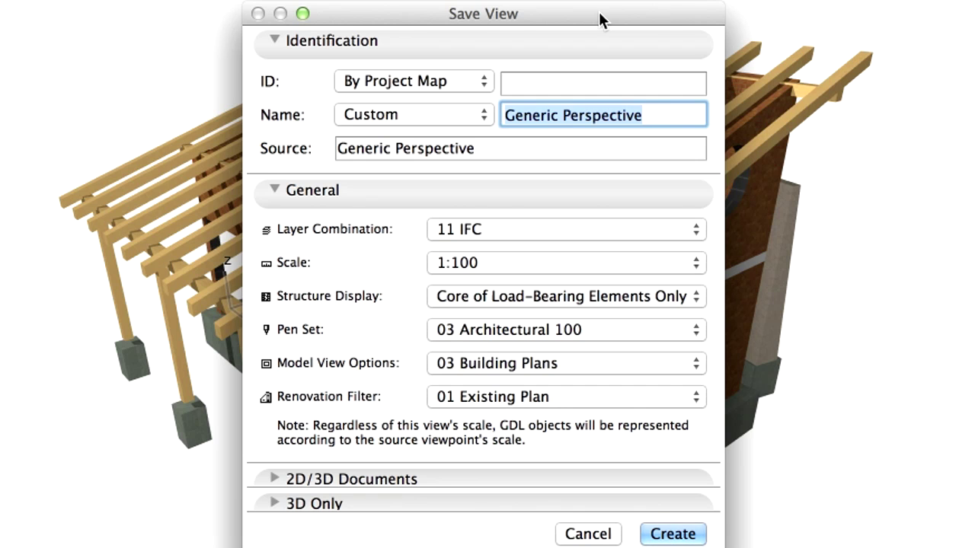
type("IFC")
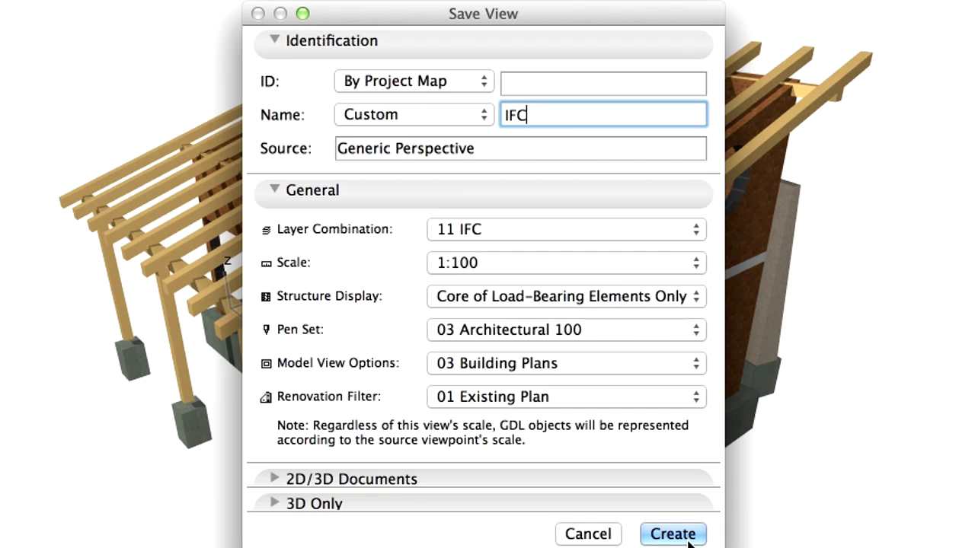
left_click(673, 534)
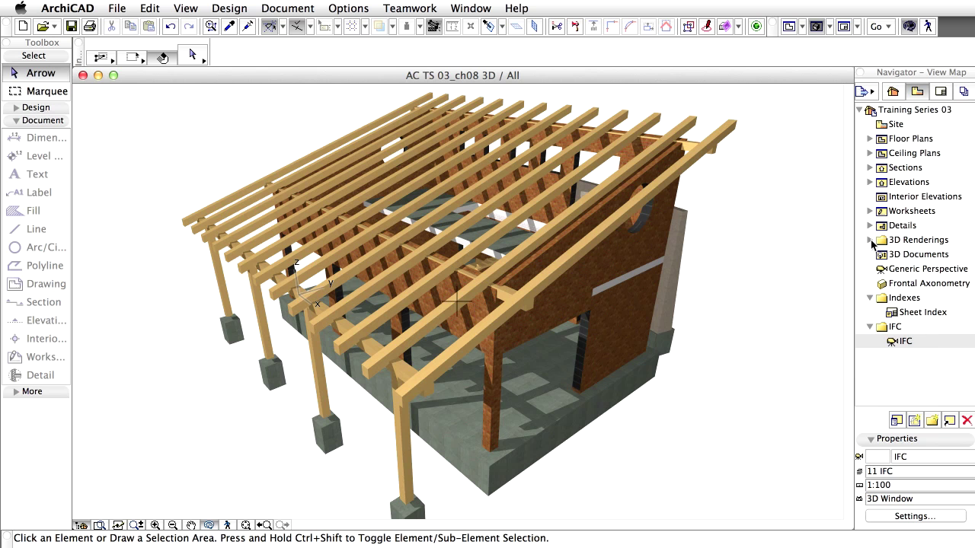
left_click(869, 240)
left_click(891, 256)
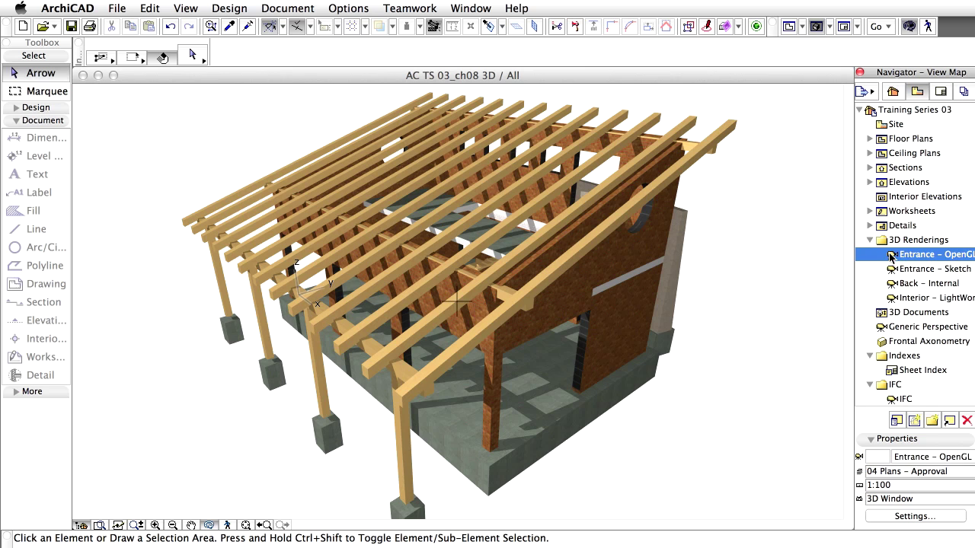
Open the Entrance – OpenGL view, then reopen the saved IFC view's structural skeleton.
double_click(891, 256)
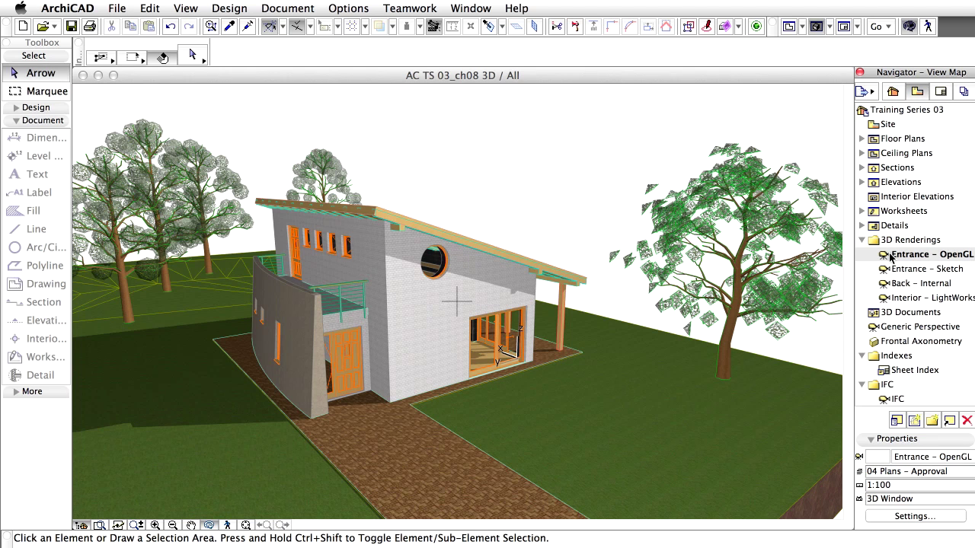
left_click(862, 240)
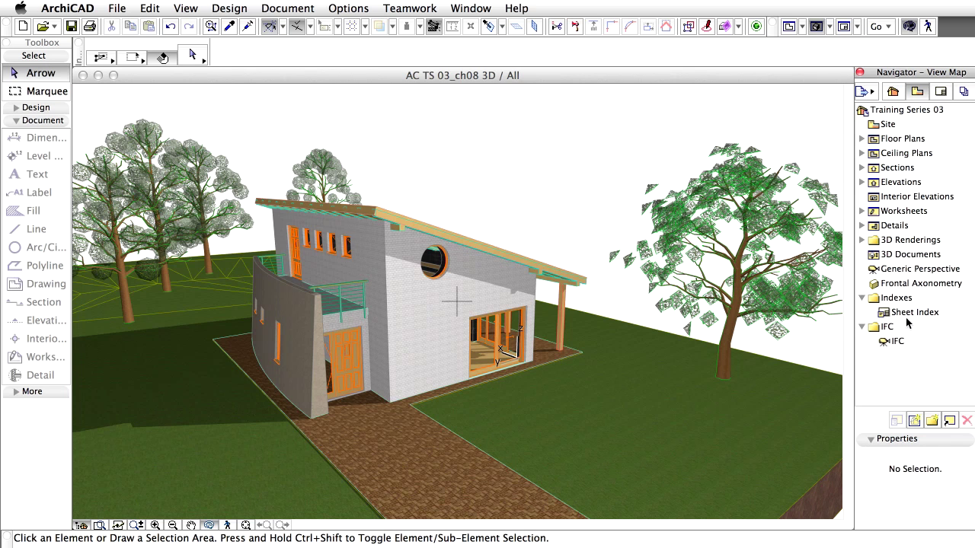
double_click(906, 341)
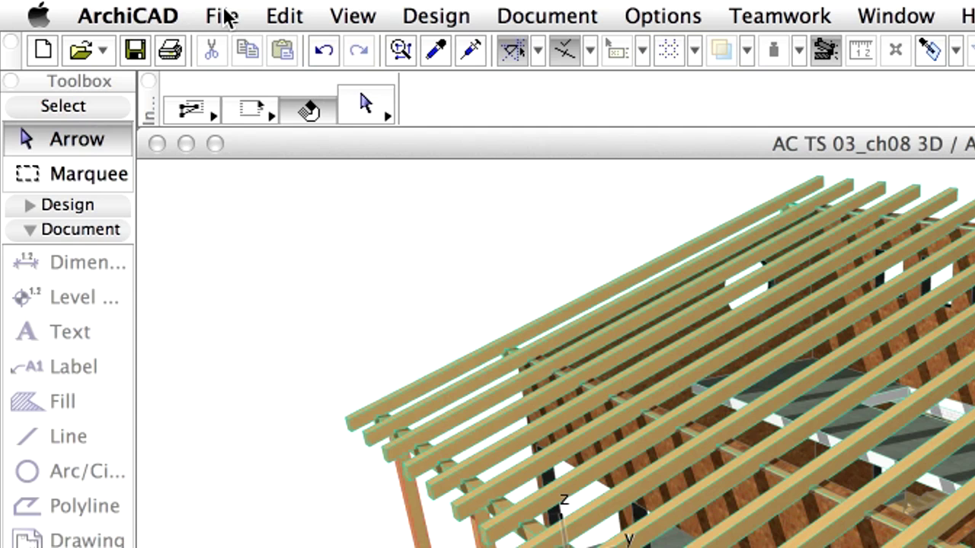
Save the project as an IFC 2x3 file of visible elements using the General Translator.
left_click(117, 9)
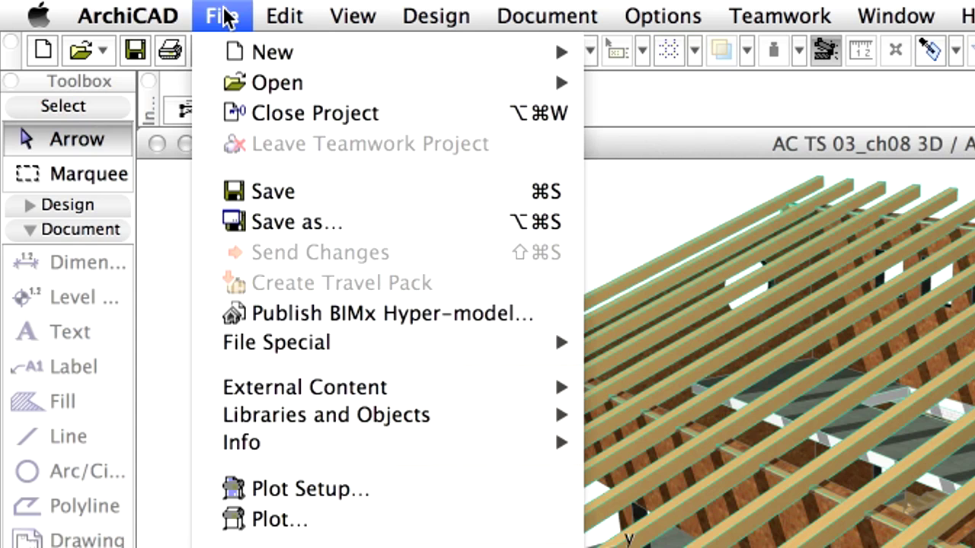
left_click(400, 224)
left_click(764, 131)
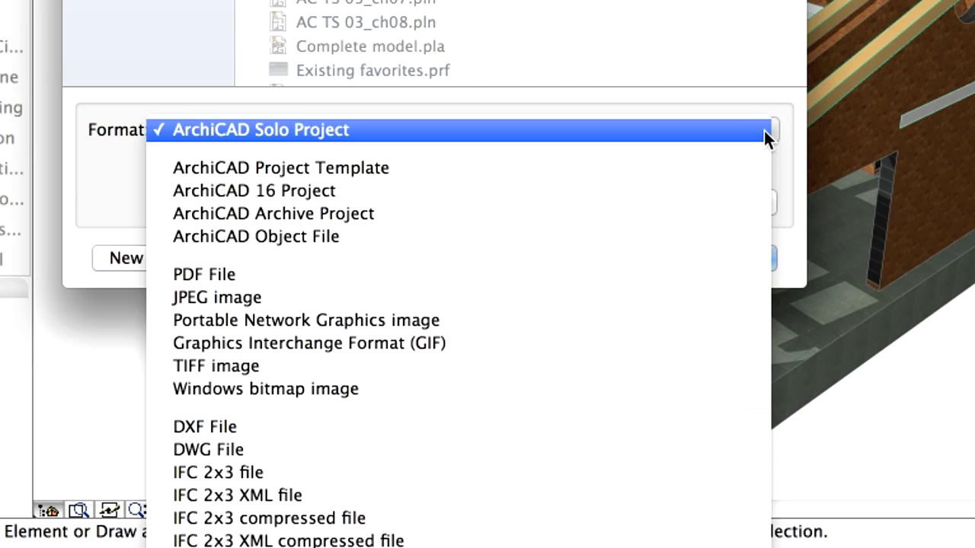
left_click(488, 467)
left_click(605, 167)
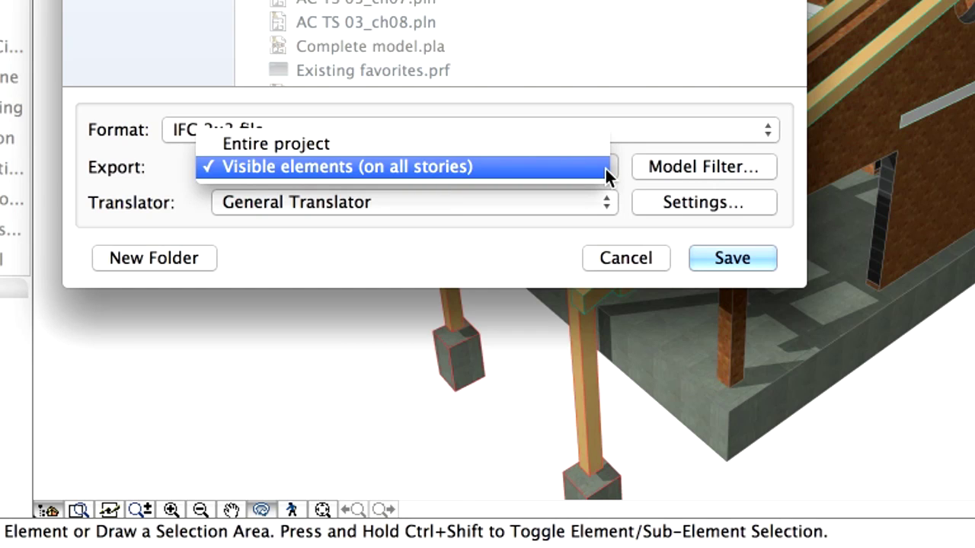
left_click(605, 166)
left_click(598, 425)
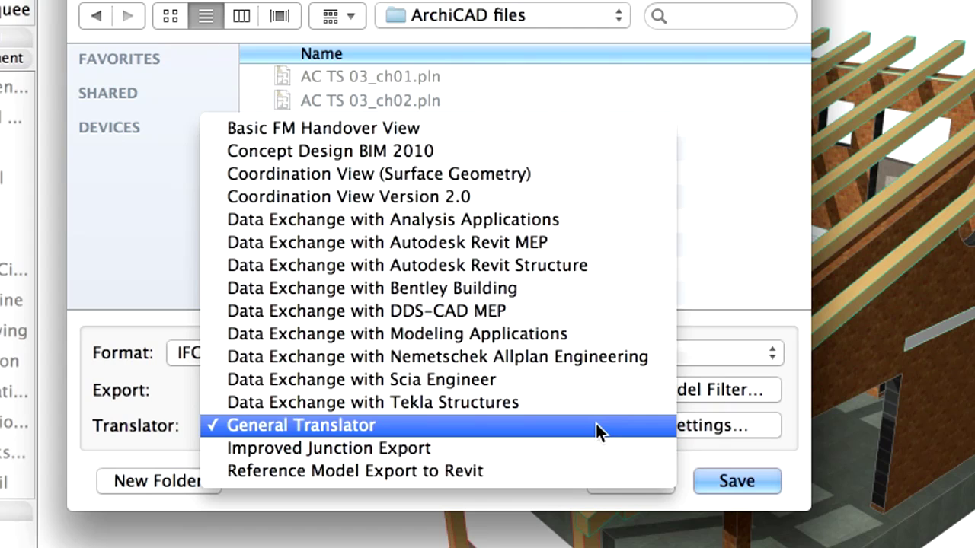
left_click(595, 423)
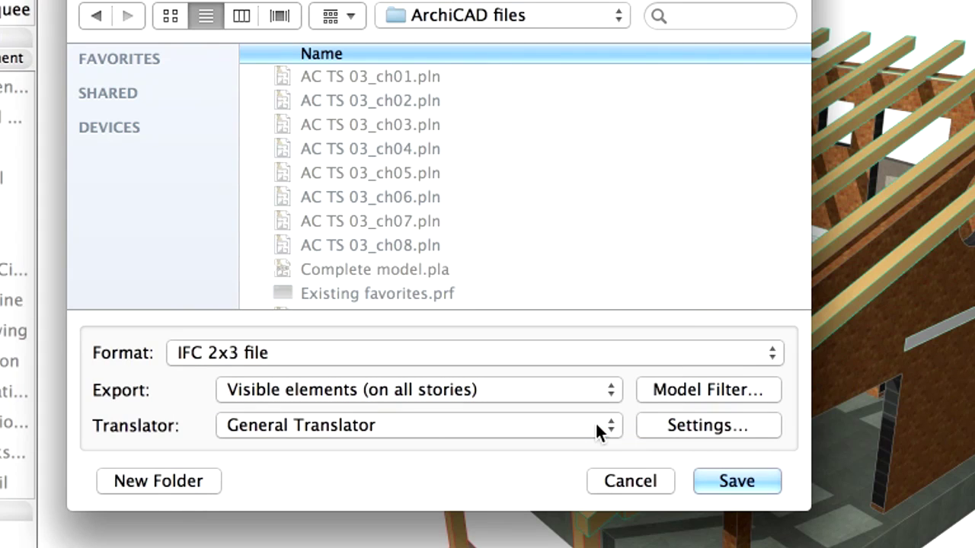
left_click(766, 477)
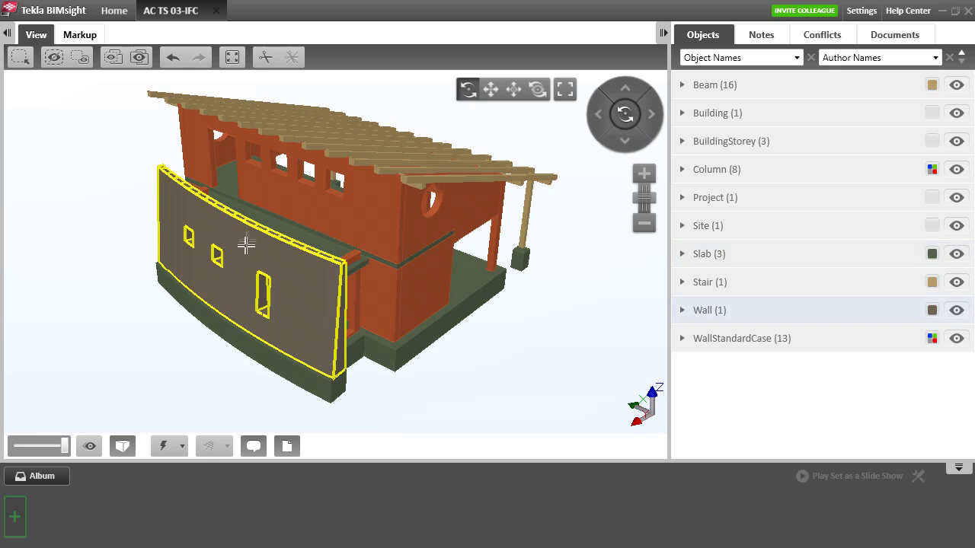
Rotate and pan the AC TS 03-IFC model in Tekla BIMsight to view it from several sides.
left_click_drag(279, 211, 548, 198)
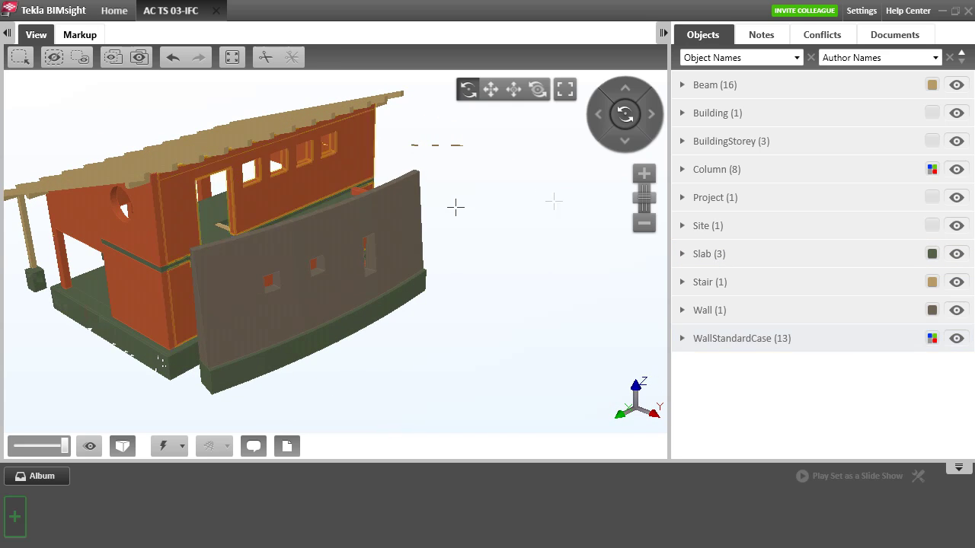
mouse_move(163, 206)
left_mouse_down()
mouse_move(198, 231)
mouse_move(140, 237)
left_mouse_up()
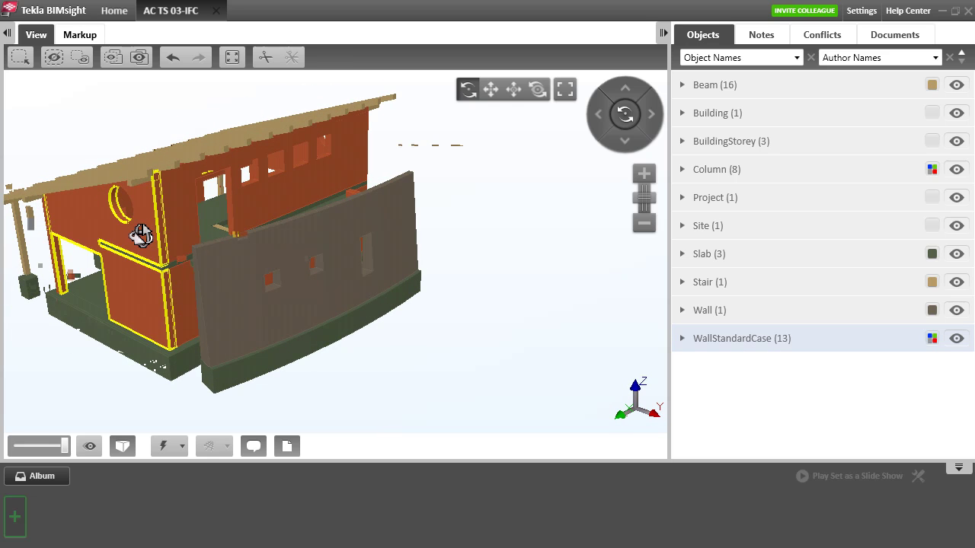
left_click_drag(139, 237, 120, 228)
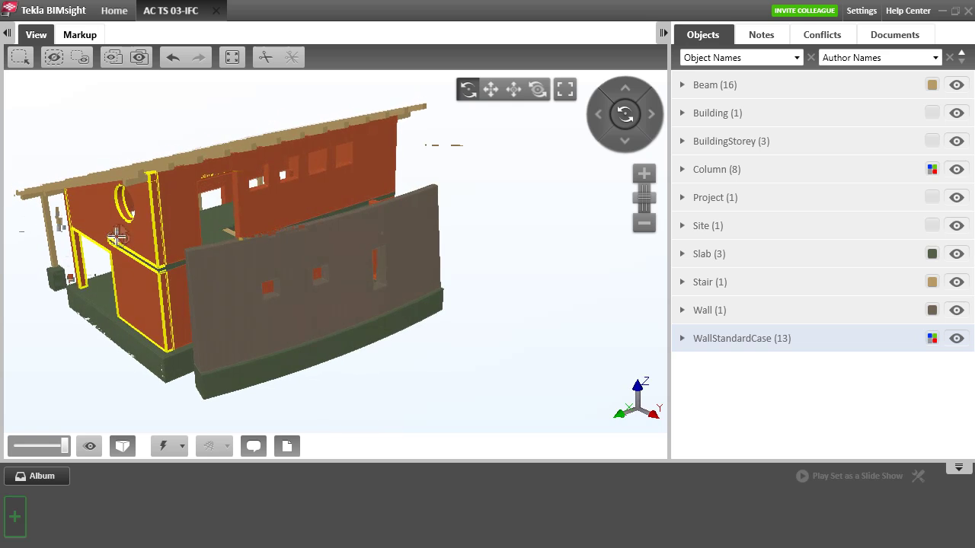
left_click(491, 95)
left_click_drag(361, 200, 474, 112)
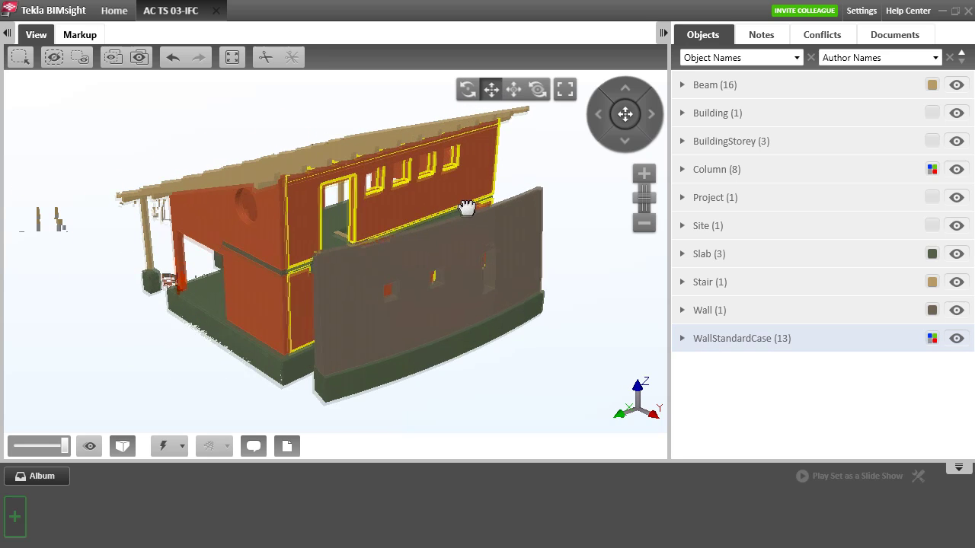
left_click(467, 89)
mouse_move(87, 292)
left_mouse_down()
mouse_move(330, 284)
mouse_move(355, 299)
left_mouse_up()
left_click(491, 89)
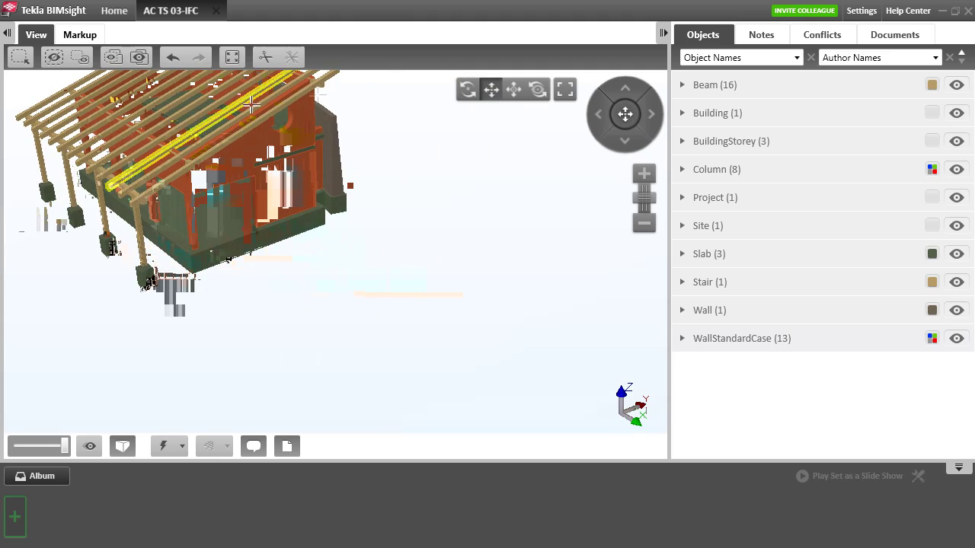
left_click_drag(283, 122, 410, 269)
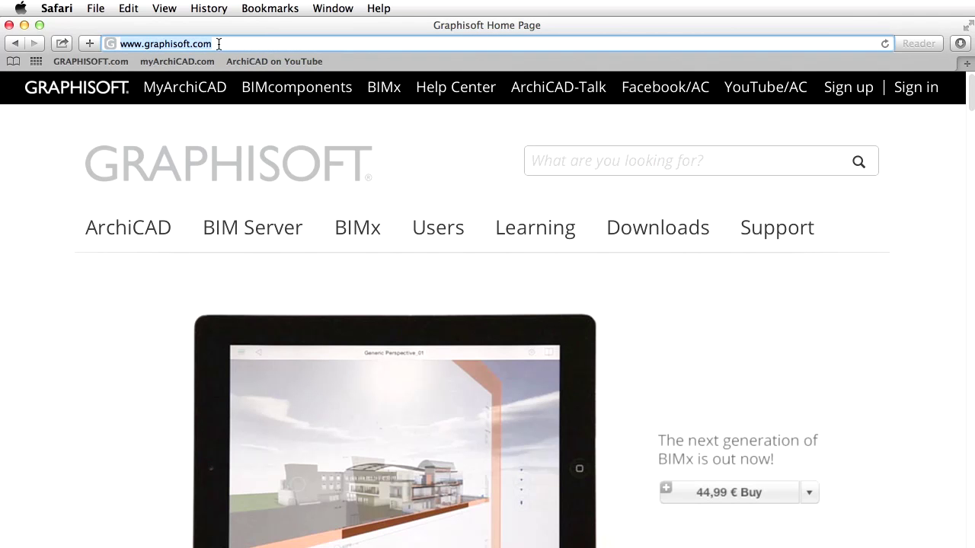
Browse from graphisoft.com through Learning to the Training Materials page and scroll it.
left_click(228, 43)
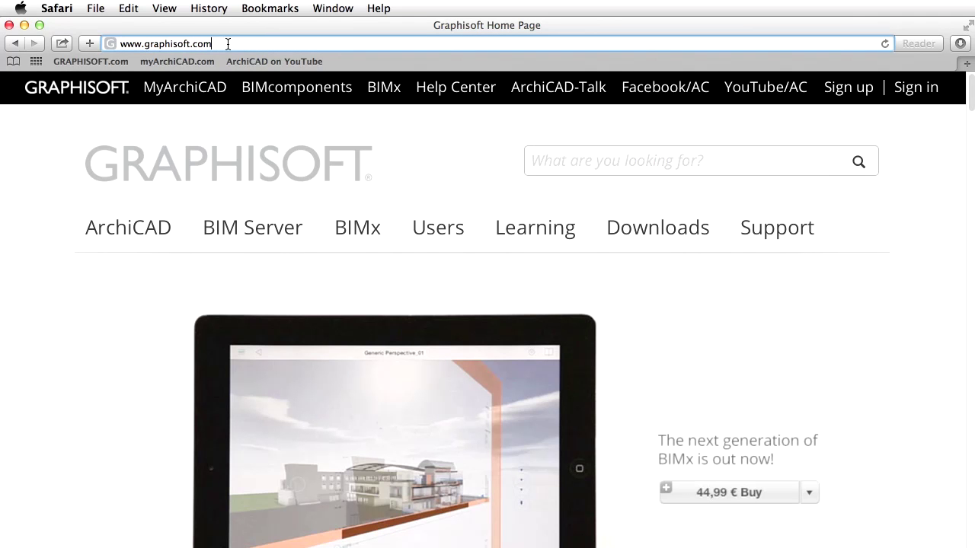
left_click(534, 232)
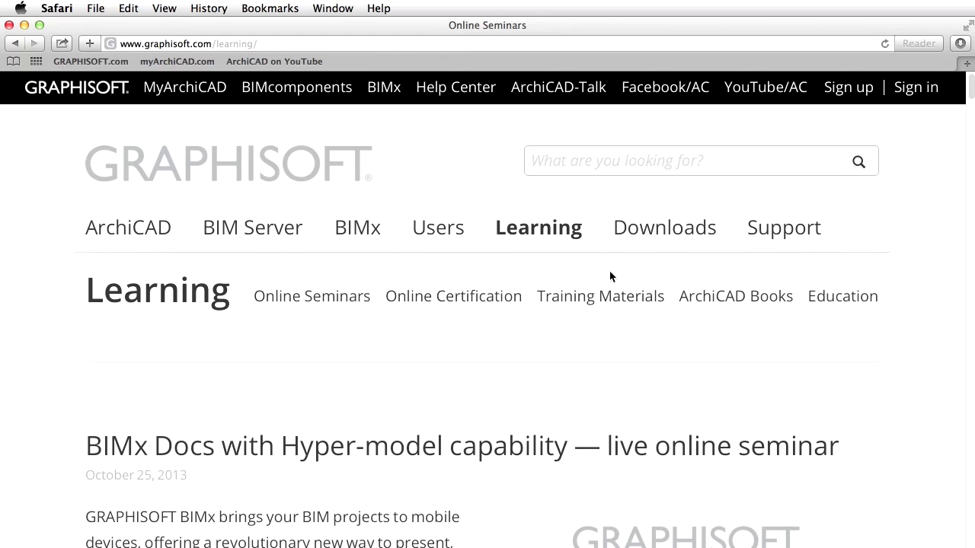
left_click(629, 299)
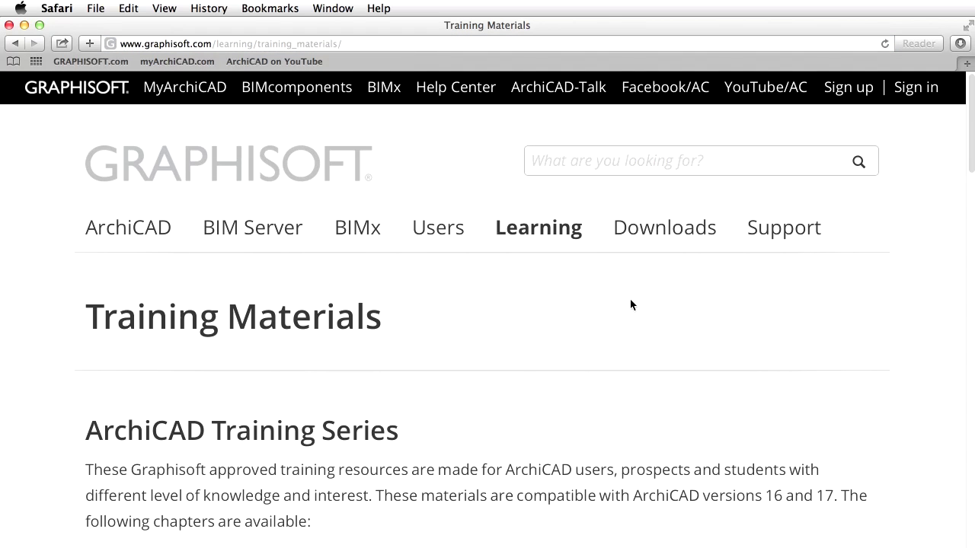
scroll(630, 305, "down", 5)
scroll(630, 305, "down", 3)
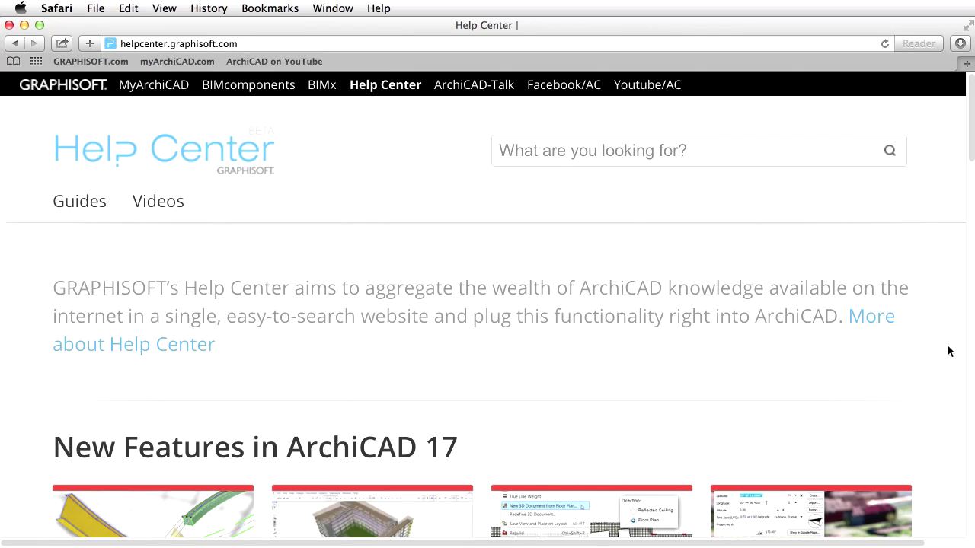
Scroll the Help Center page down to New Features in ArchiCAD 17.
scroll(949, 351, "down", 3)
scroll(949, 351, "down", 2)
scroll(949, 351, "down", 5)
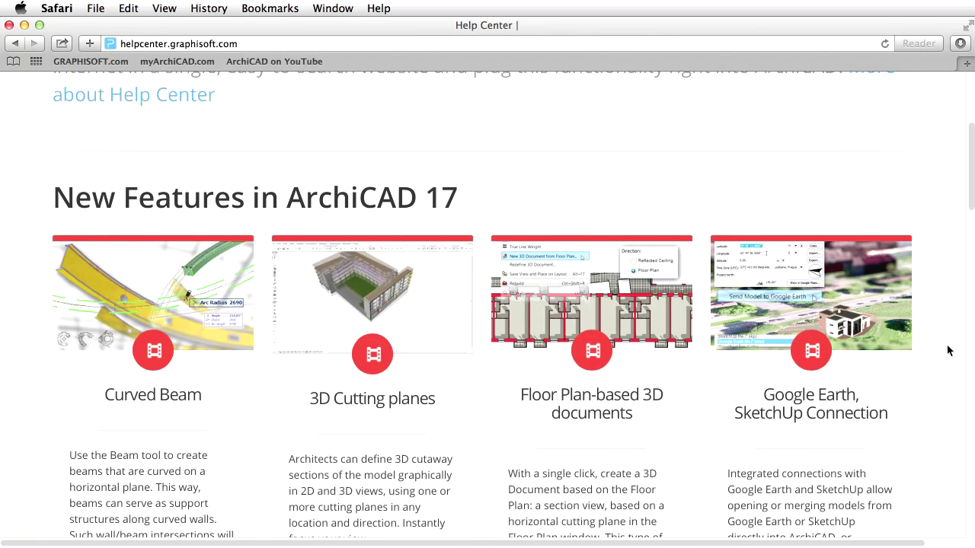
scroll(948, 350, "down", 2)
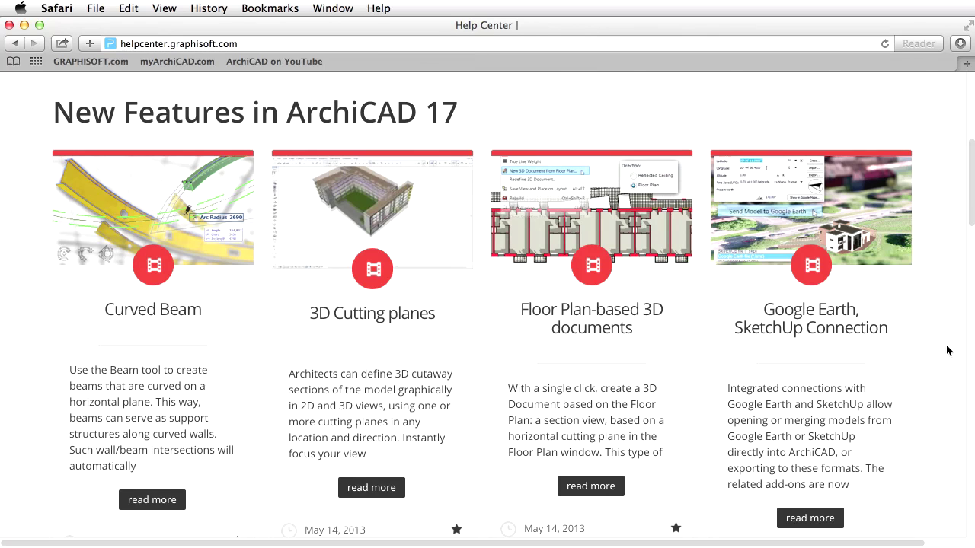
Scroll down the Where to buy page to see the world map and regional dealers.
scroll(926, 310, "down", 2)
scroll(927, 310, "down", 2)
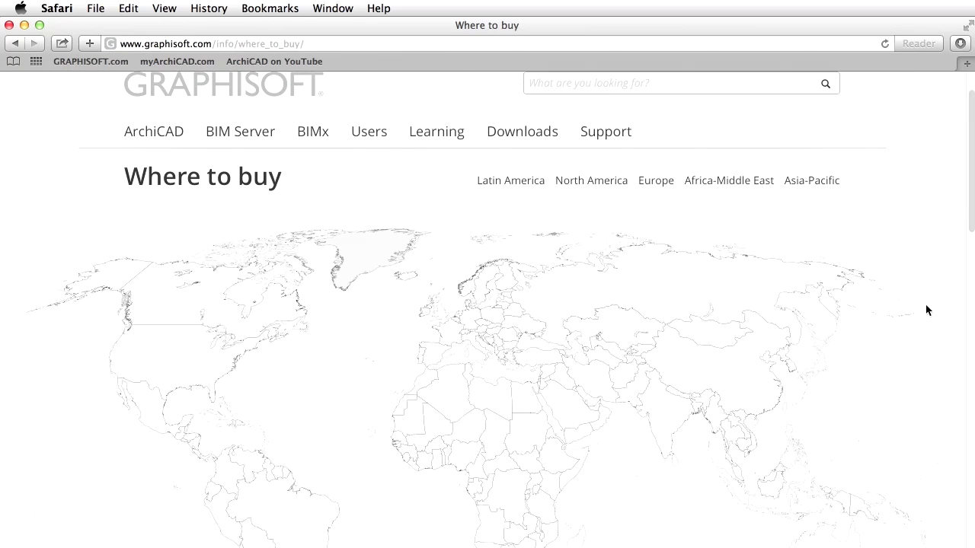
scroll(926, 310, "down", 3)
scroll(927, 310, "down", 1)
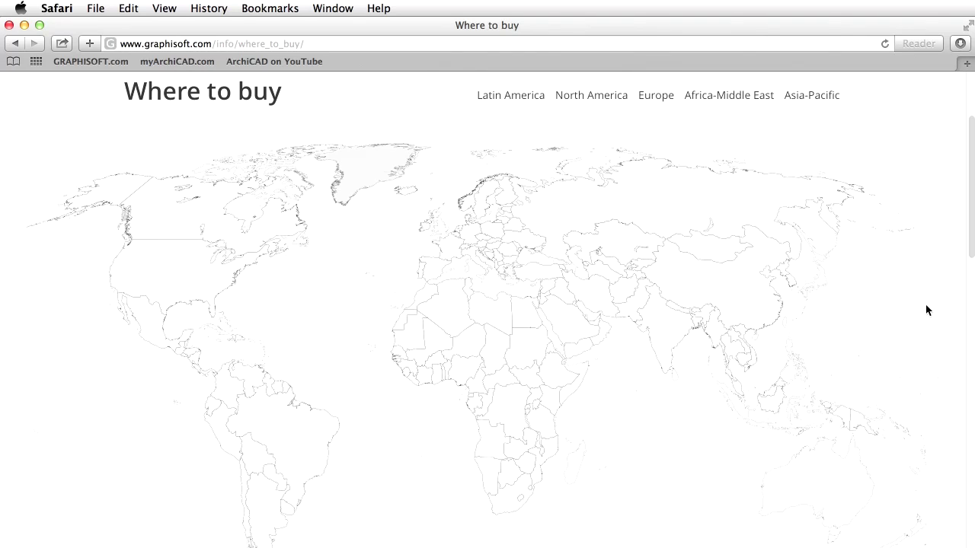
scroll(927, 310, "down", 1)
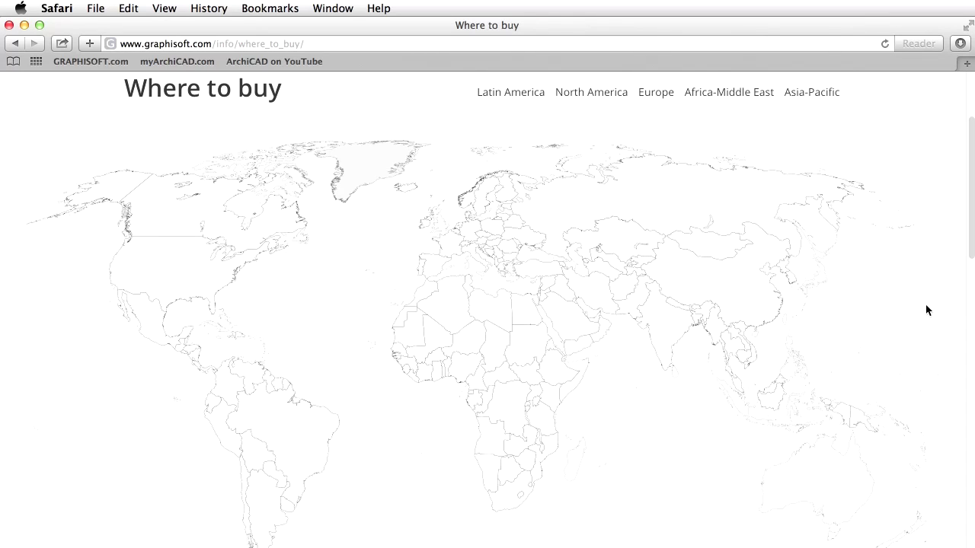